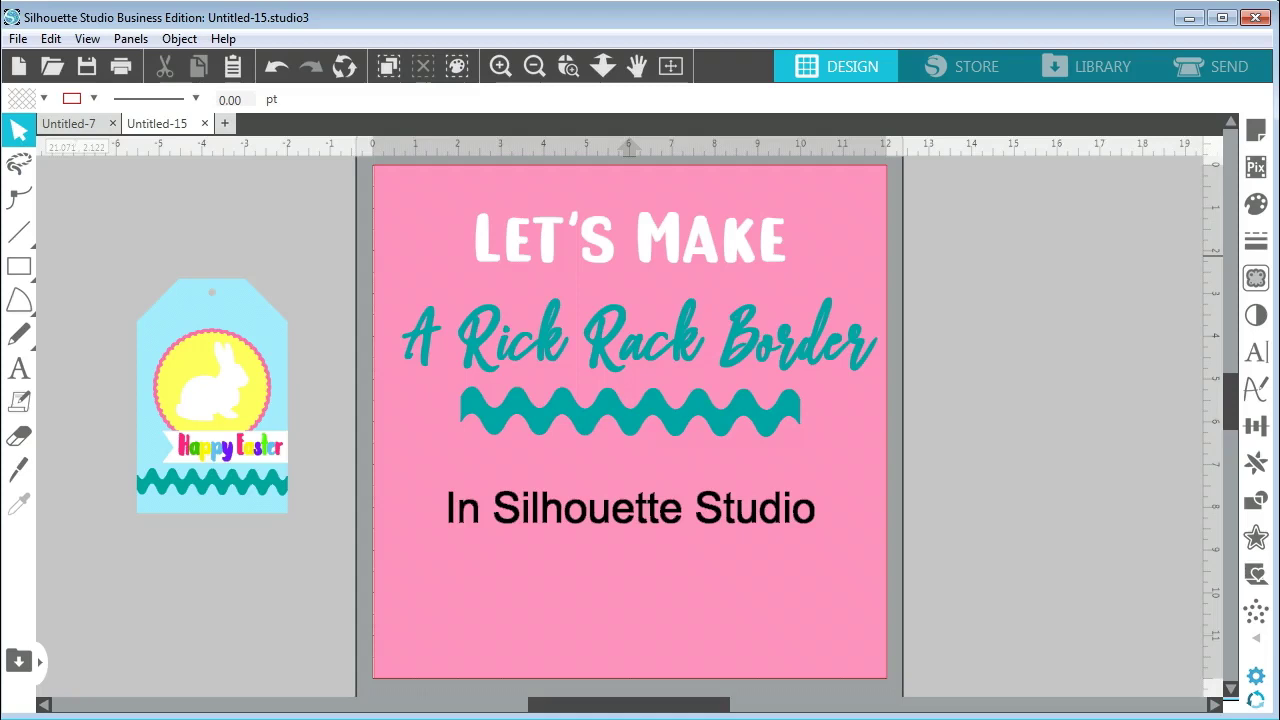
Create a new blank Untitled-21 document with an 8.5 × 11 in page
{"action": "left_click", "coordinate": [1256, 352]}
Start a new document, close Page Setup and zoom into the mat area
{"action": "key", "text": "ctrl+n"}
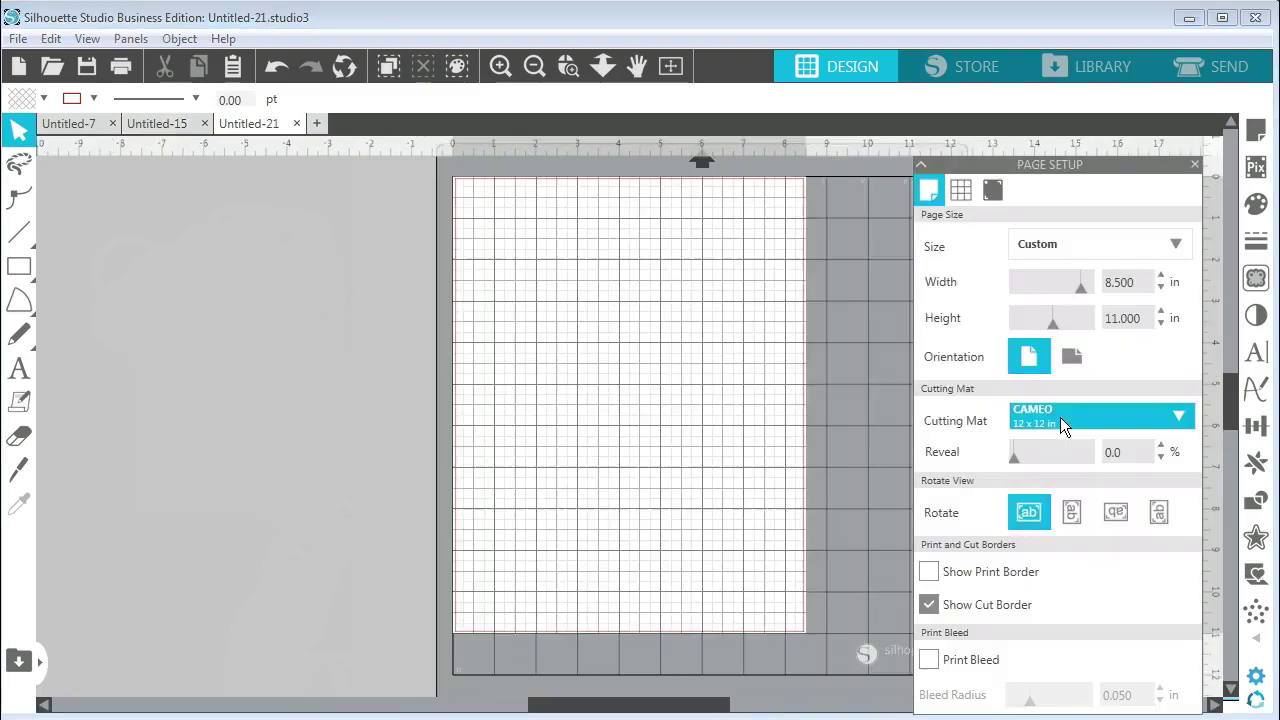
{"action": "left_click", "coordinate": [1195, 162]}
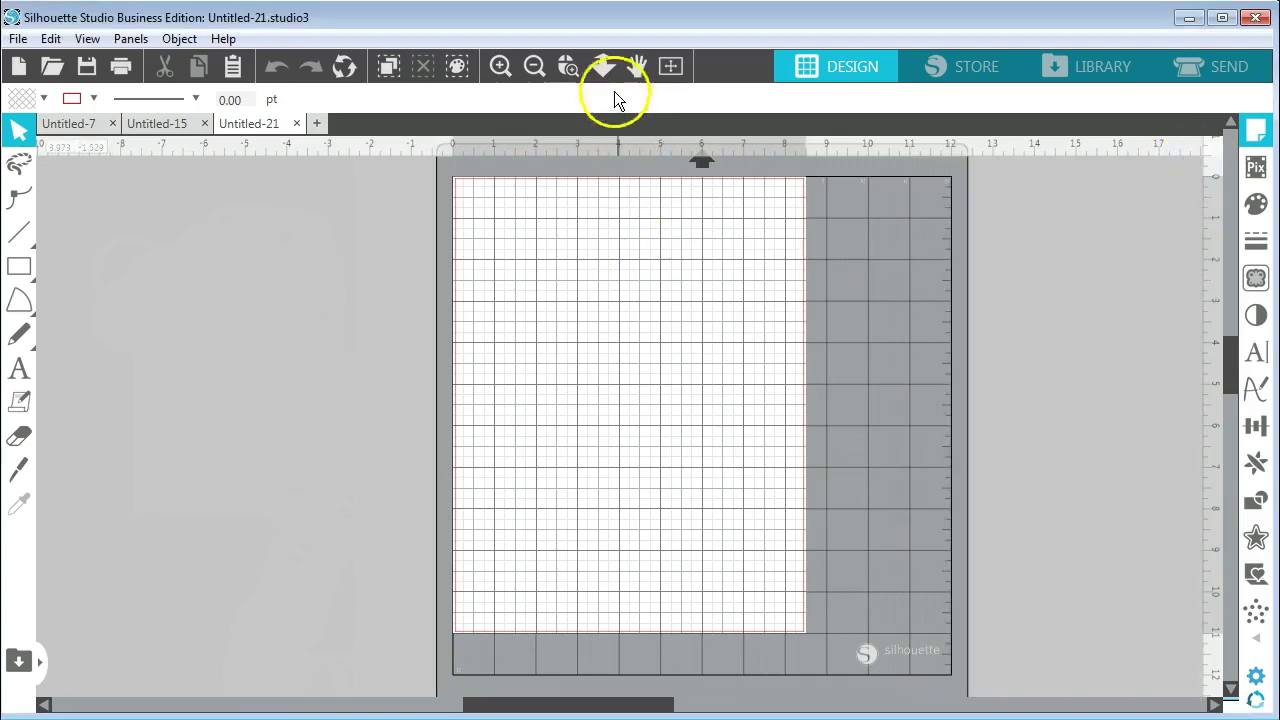
{"action": "left_click", "coordinate": [601, 67]}
{"action": "left_click_drag", "start_coordinate": [645, 265], "coordinate": [743, 400]}
Draw a rectangle about 4.648 × 2.901 in with the Rectangle tool
{"action": "mouse_move", "coordinate": [20, 268]}
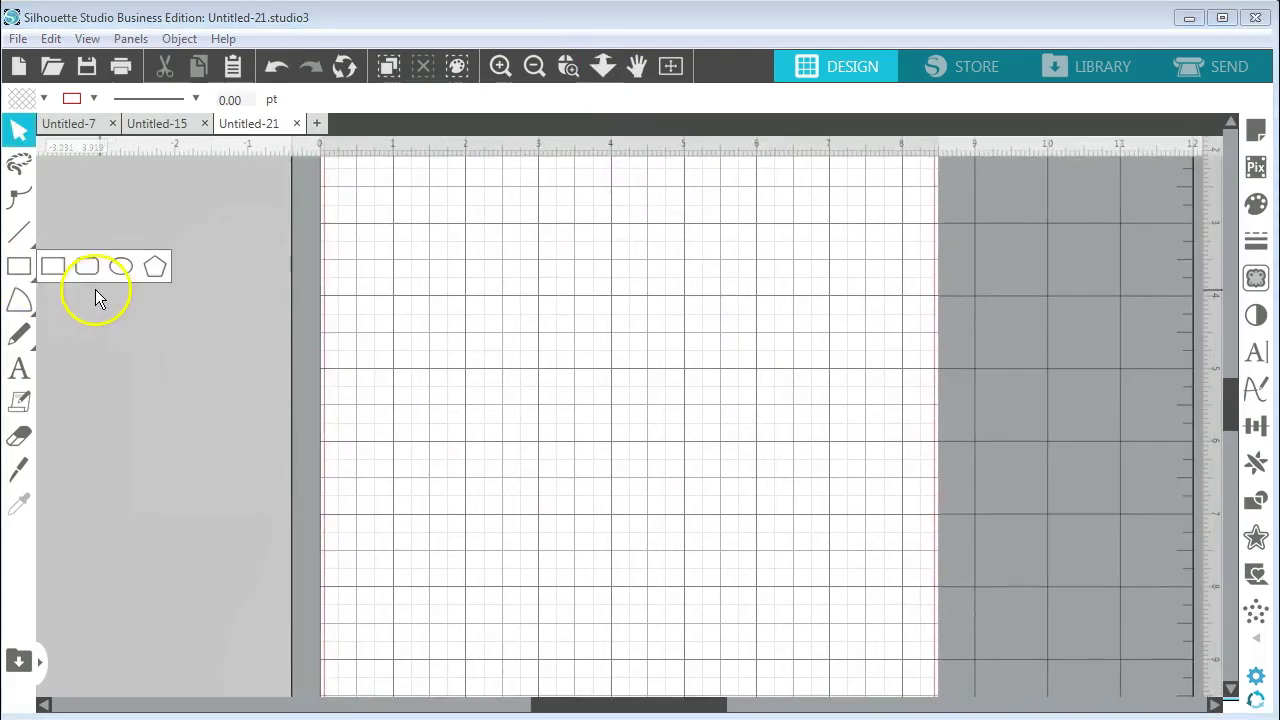
{"action": "left_click", "coordinate": [52, 267]}
{"action": "left_click_drag", "start_coordinate": [403, 261], "coordinate": [757, 467]}
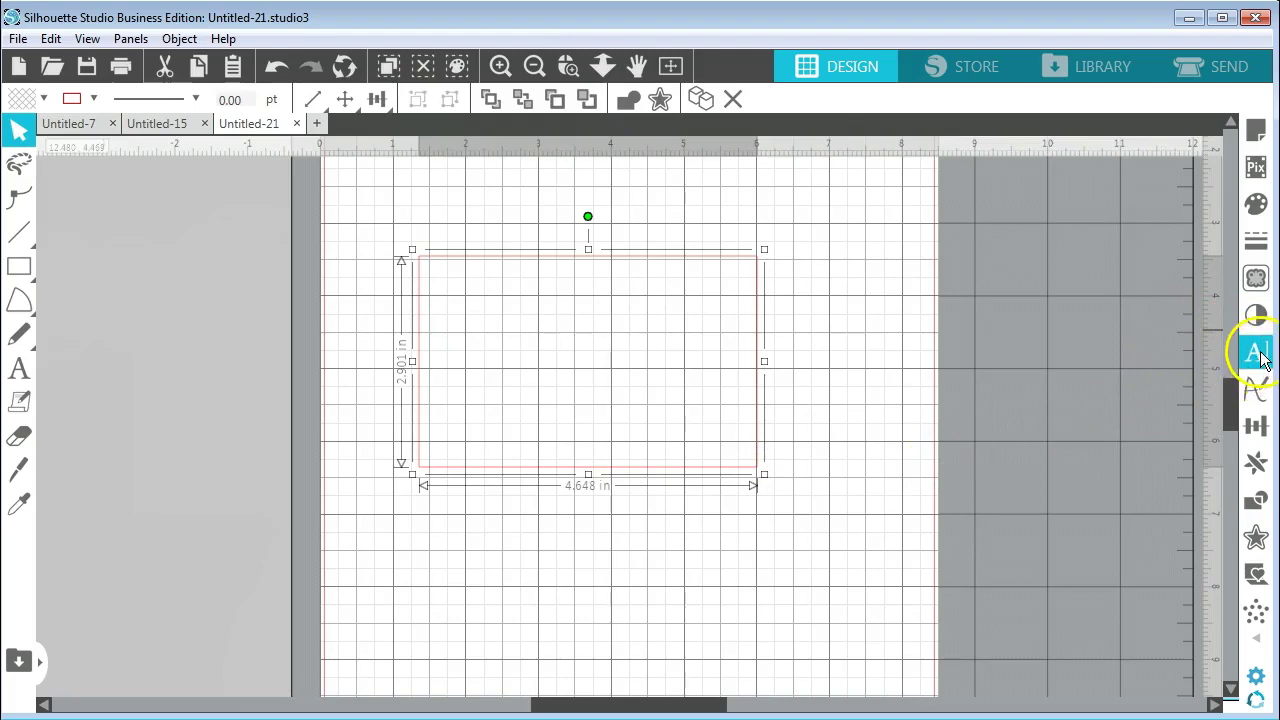
Scale the rectangle's width to 5.25 in from the Transform panel's Scale tab
{"action": "left_click", "coordinate": [1252, 428]}
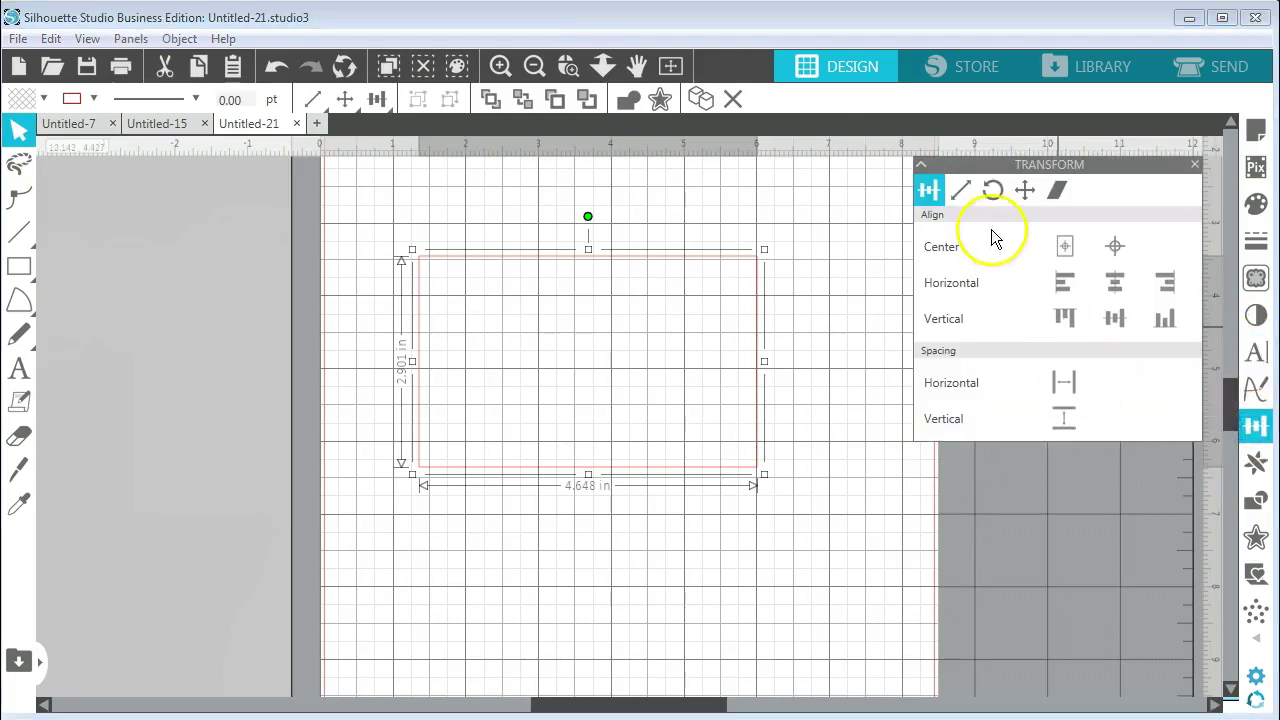
{"action": "left_click", "coordinate": [960, 190]}
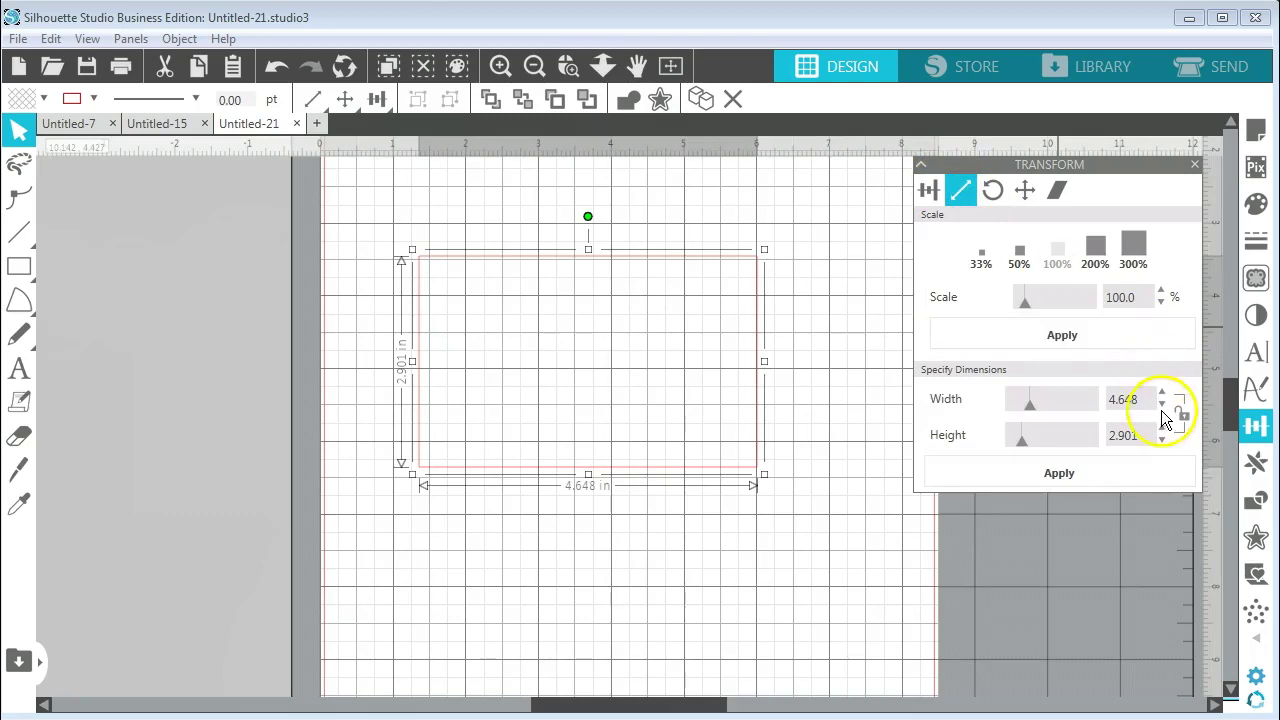
{"action": "left_click_drag", "start_coordinate": [1149, 398], "coordinate": [1094, 398]}
{"action": "type", "text": "5.25"}
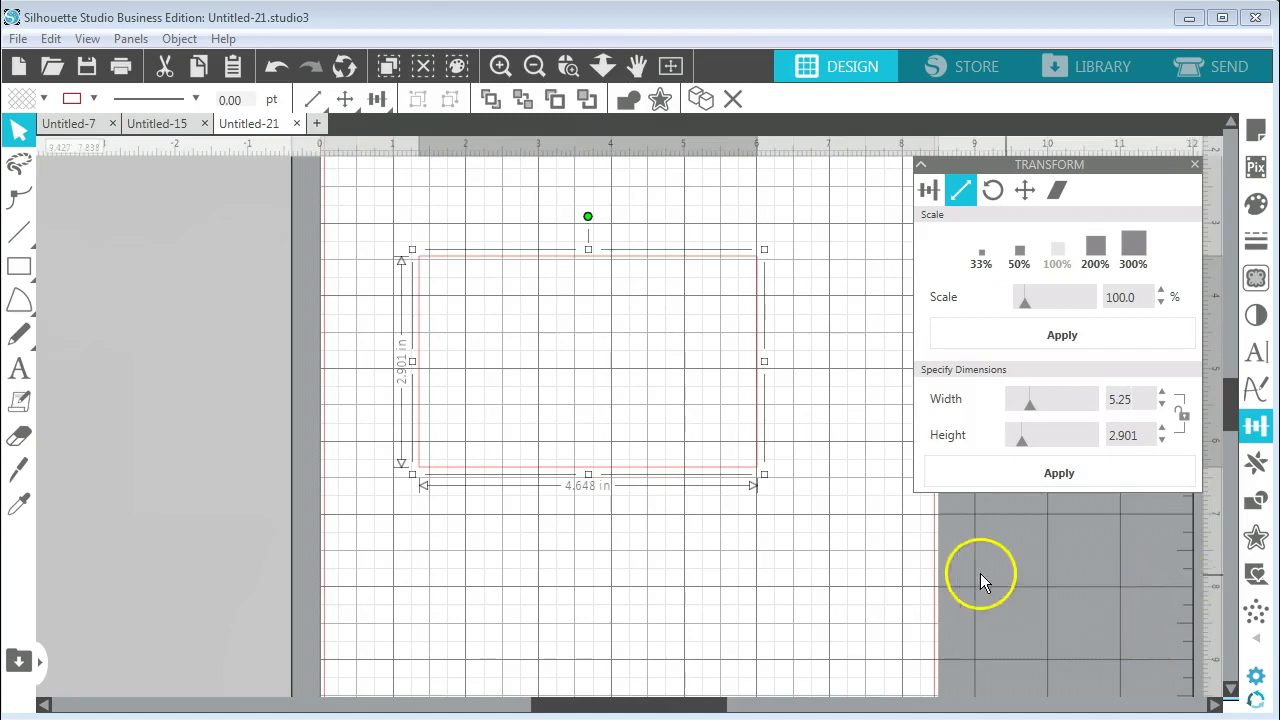
{"action": "left_click", "coordinate": [1035, 478]}
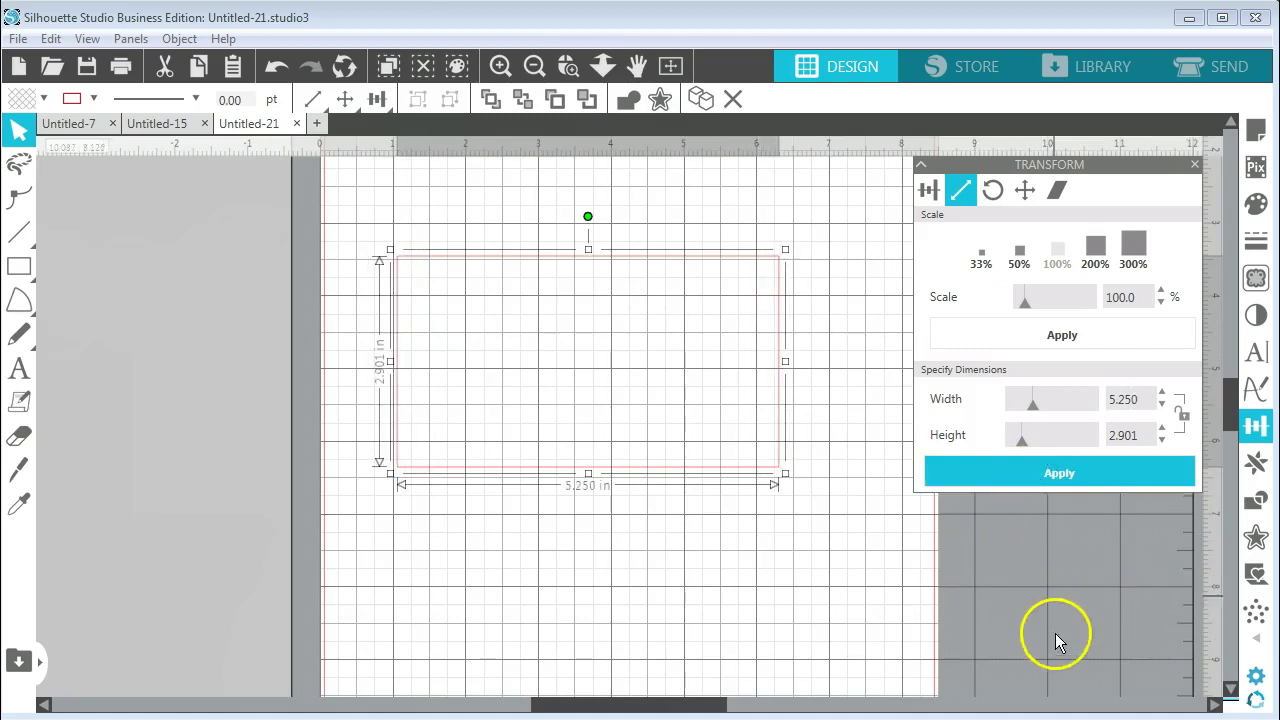
Fill the rectangle with periwinkle blue
{"action": "left_click", "coordinate": [1195, 164]}
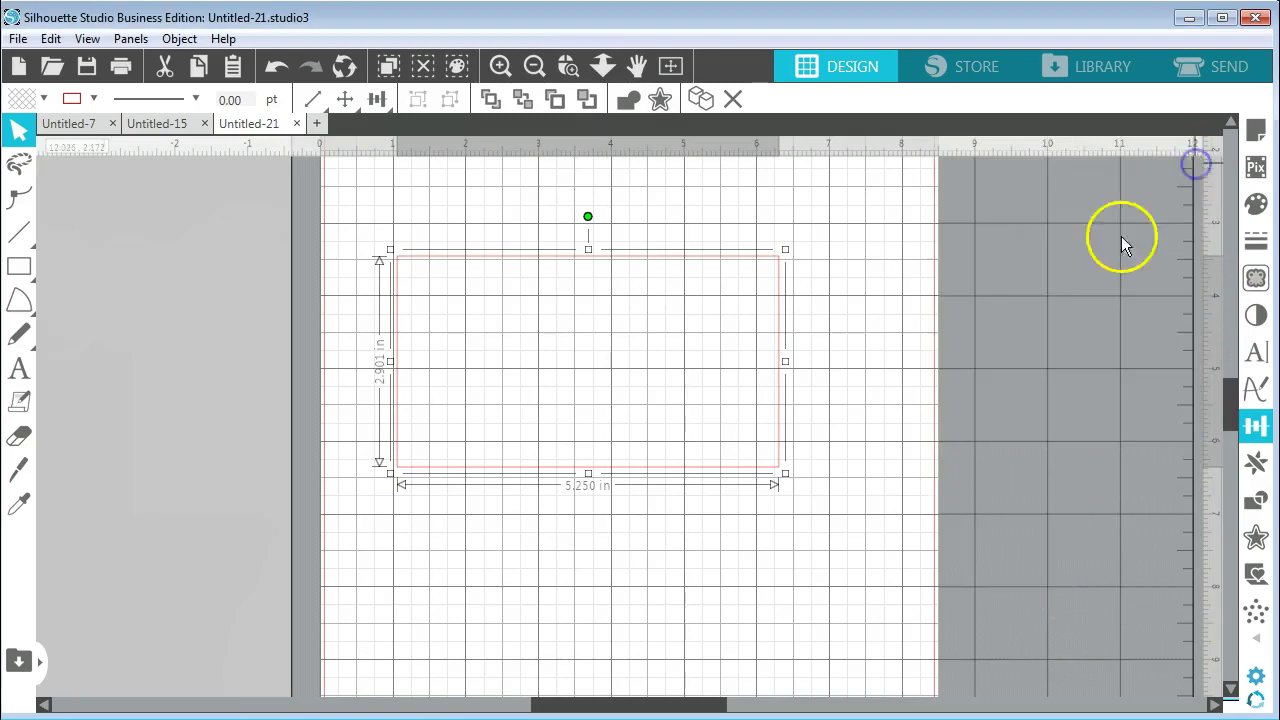
{"action": "left_click", "coordinate": [23, 99]}
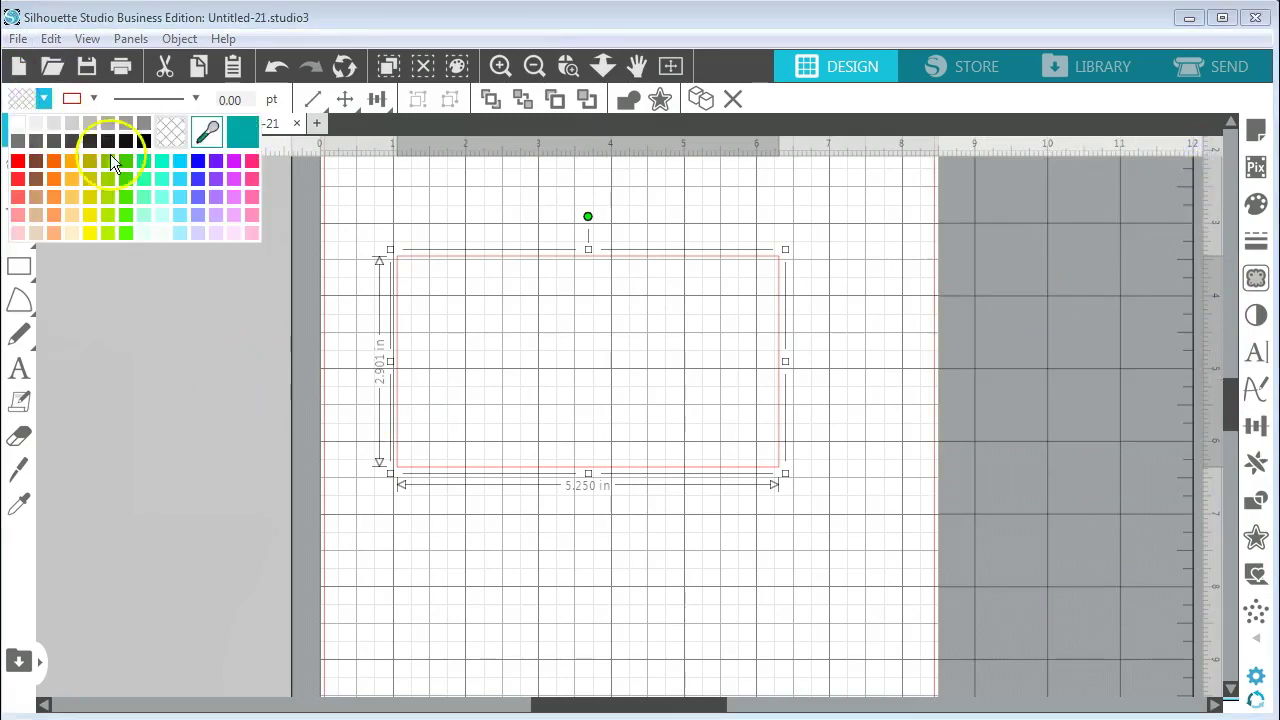
{"action": "left_click", "coordinate": [198, 199]}
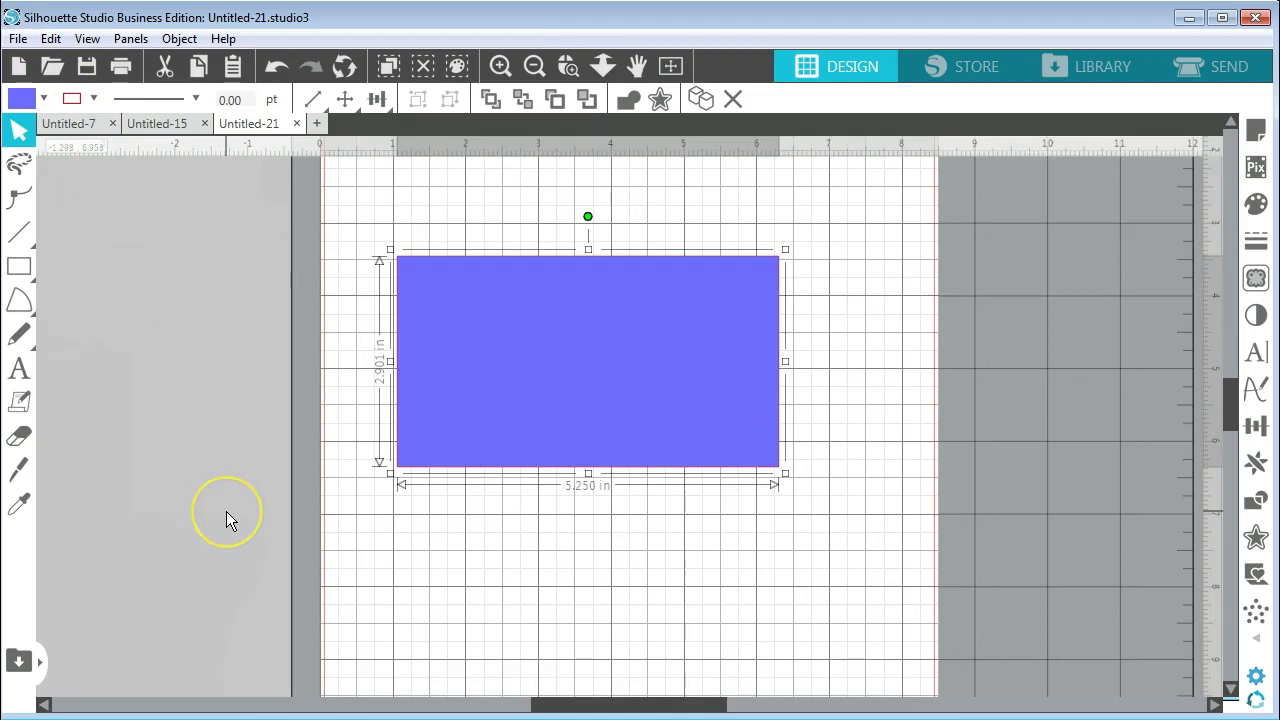
Set the Knife to the Wave style with Solid kept on and Auto Apply unchecked
{"action": "left_click", "coordinate": [20, 473]}
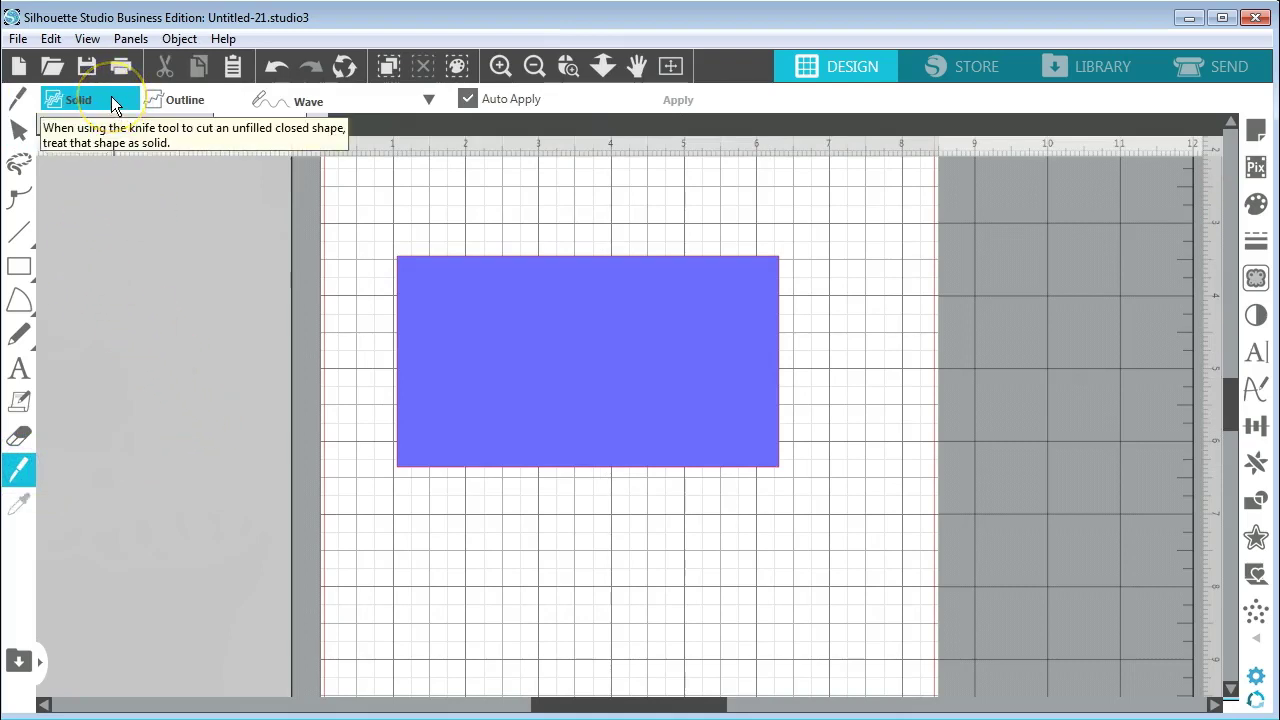
{"action": "left_click", "coordinate": [429, 101]}
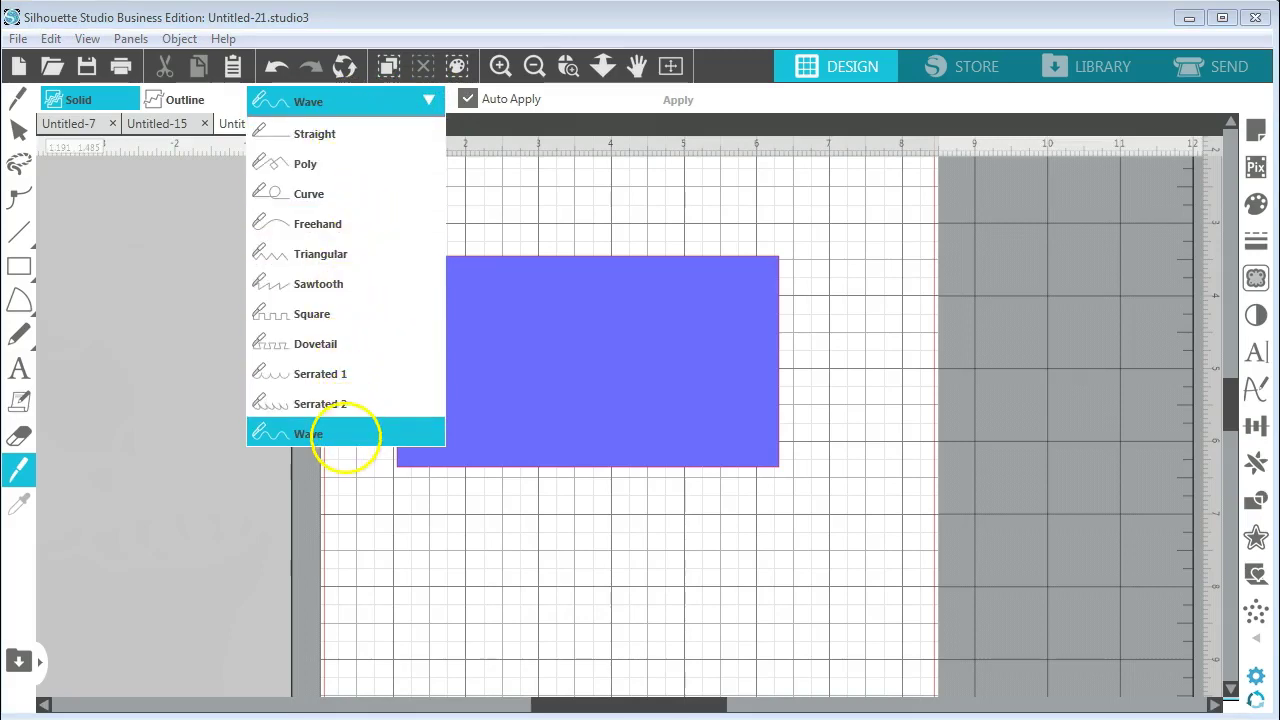
{"action": "left_click", "coordinate": [344, 434]}
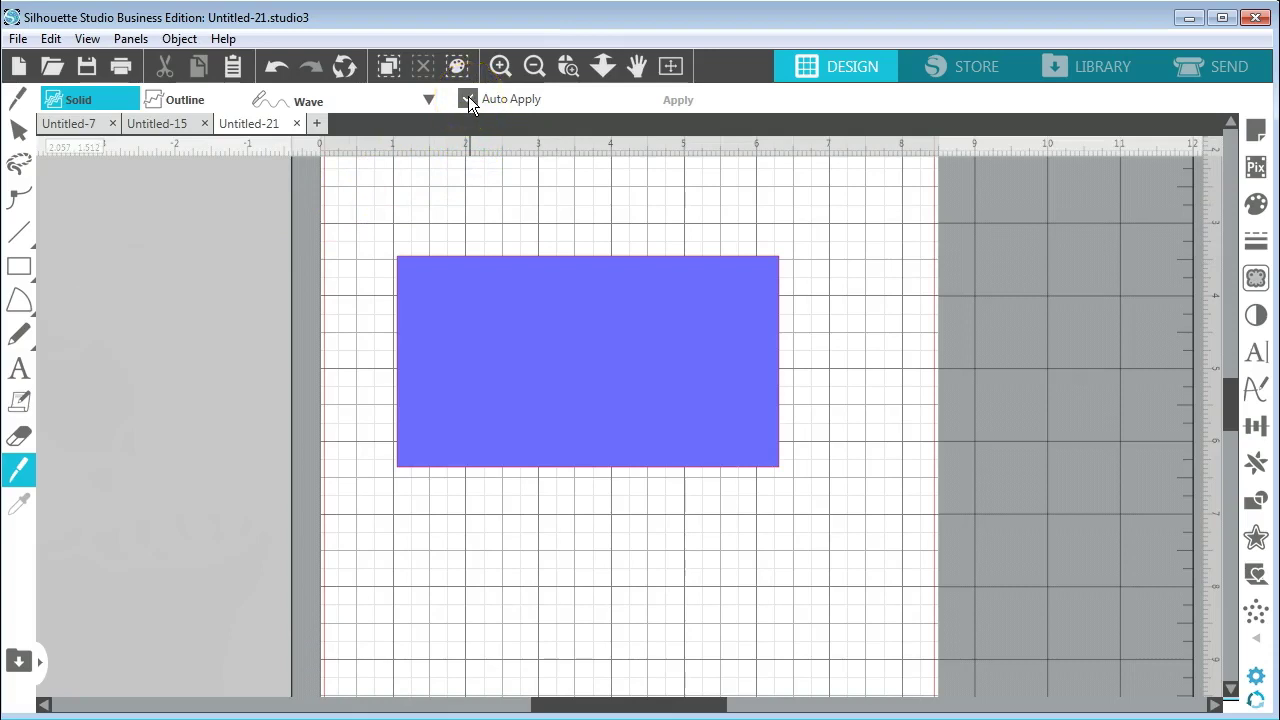
{"action": "left_click", "coordinate": [467, 98]}
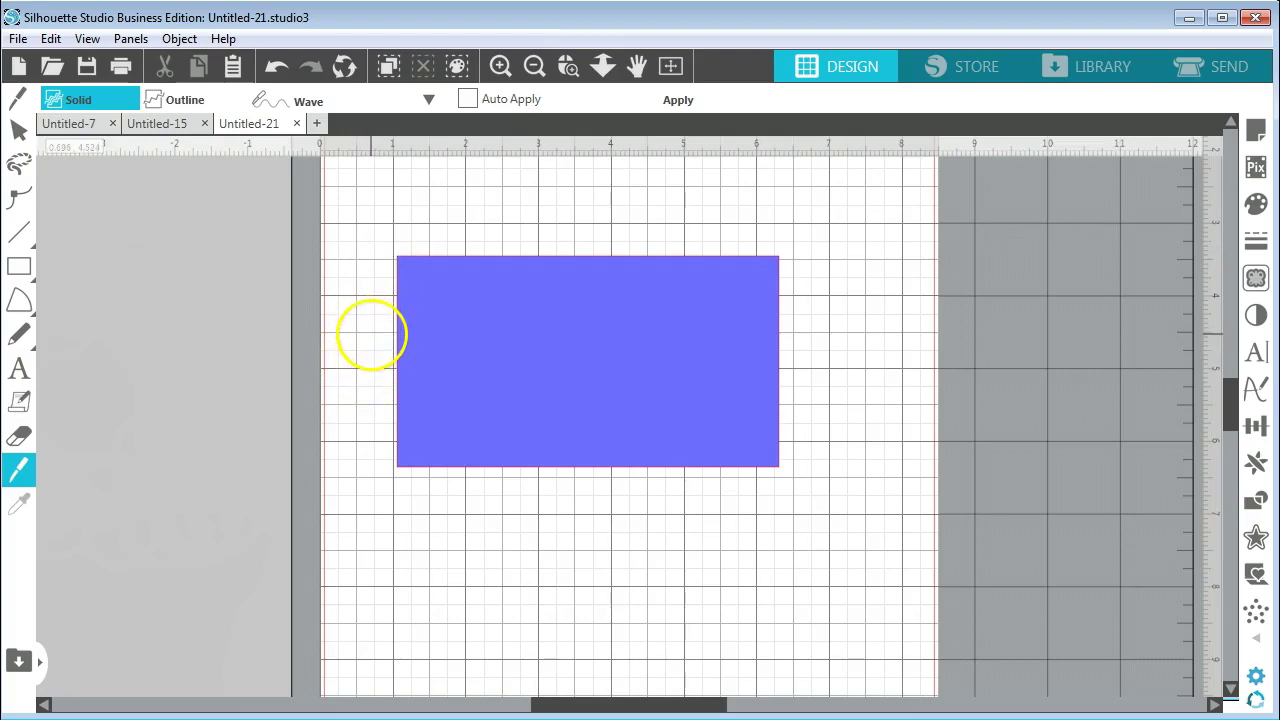
Draw a 6.05 in wavy knife line horizontally across the rectangle, then deselect
{"action": "left_click_drag", "start_coordinate": [371, 331], "coordinate": [810, 367]}
{"action": "left_click_drag", "start_coordinate": [731, 443], "coordinate": [738, 447]}
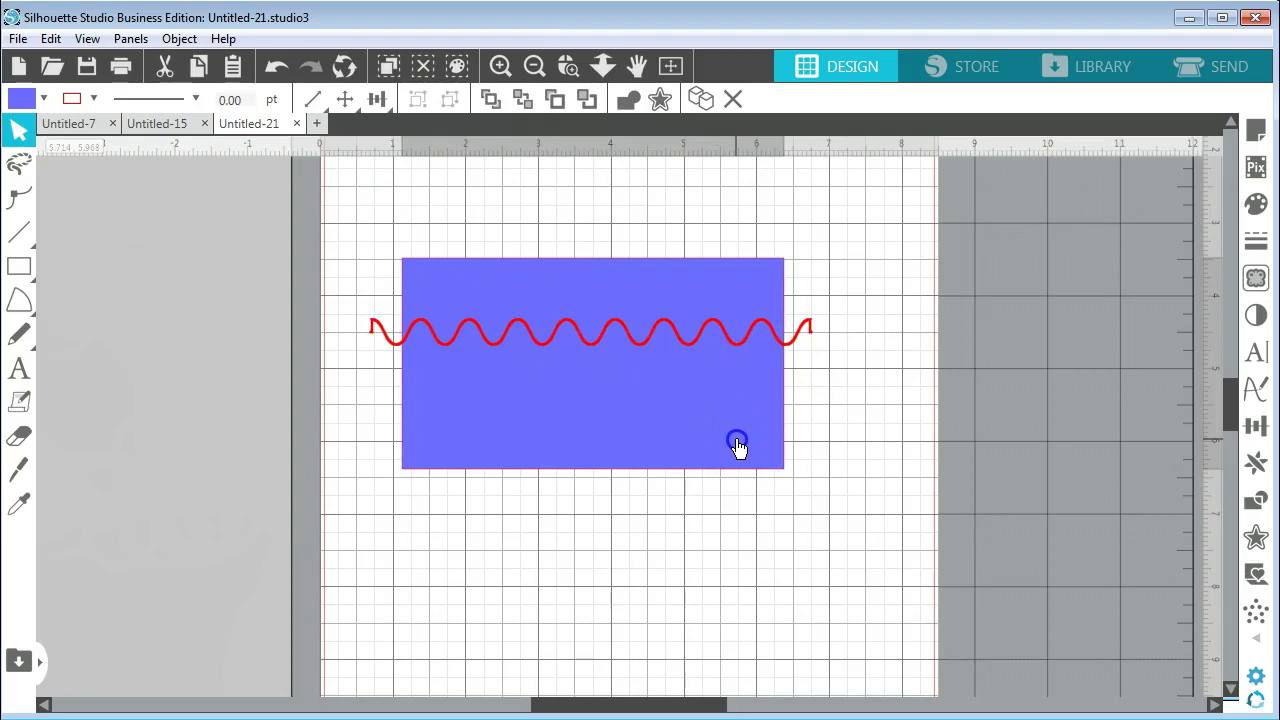
{"action": "left_click_drag", "start_coordinate": [738, 447], "coordinate": [738, 447]}
{"action": "left_click", "coordinate": [794, 454]}
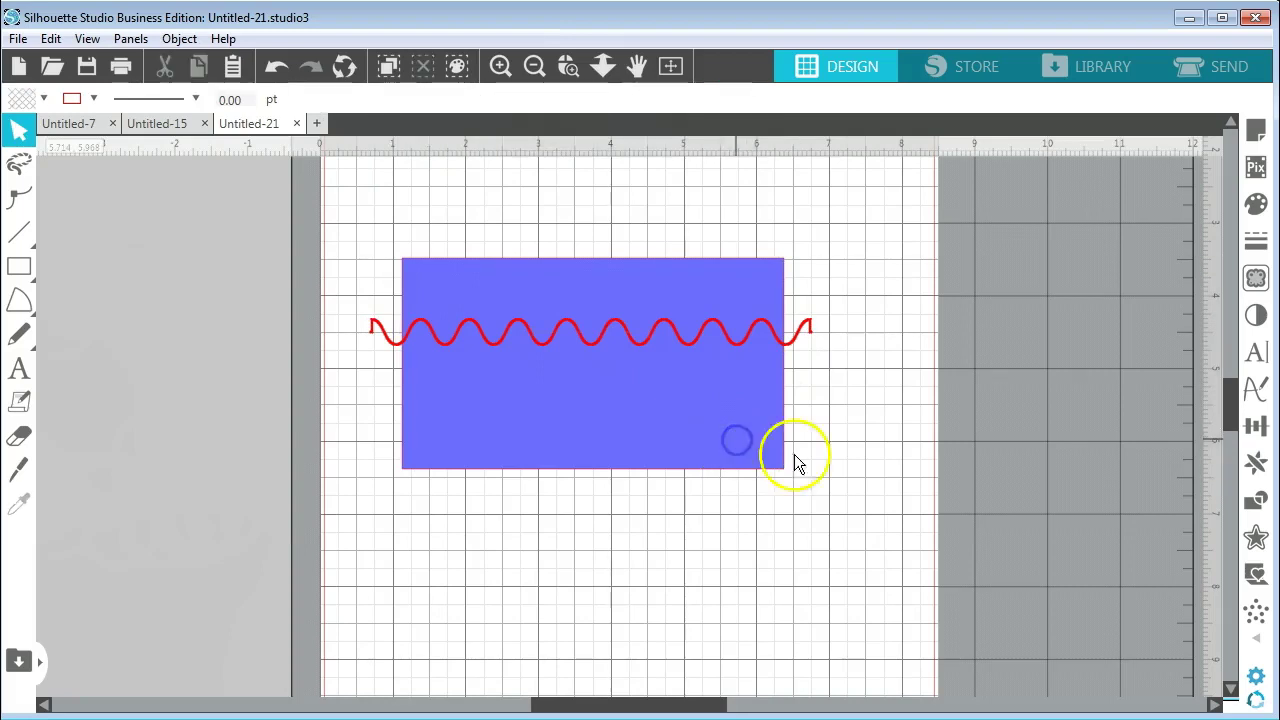
Copy the wavy line and paste a duplicate in front of the original
{"action": "left_click", "coordinate": [806, 340]}
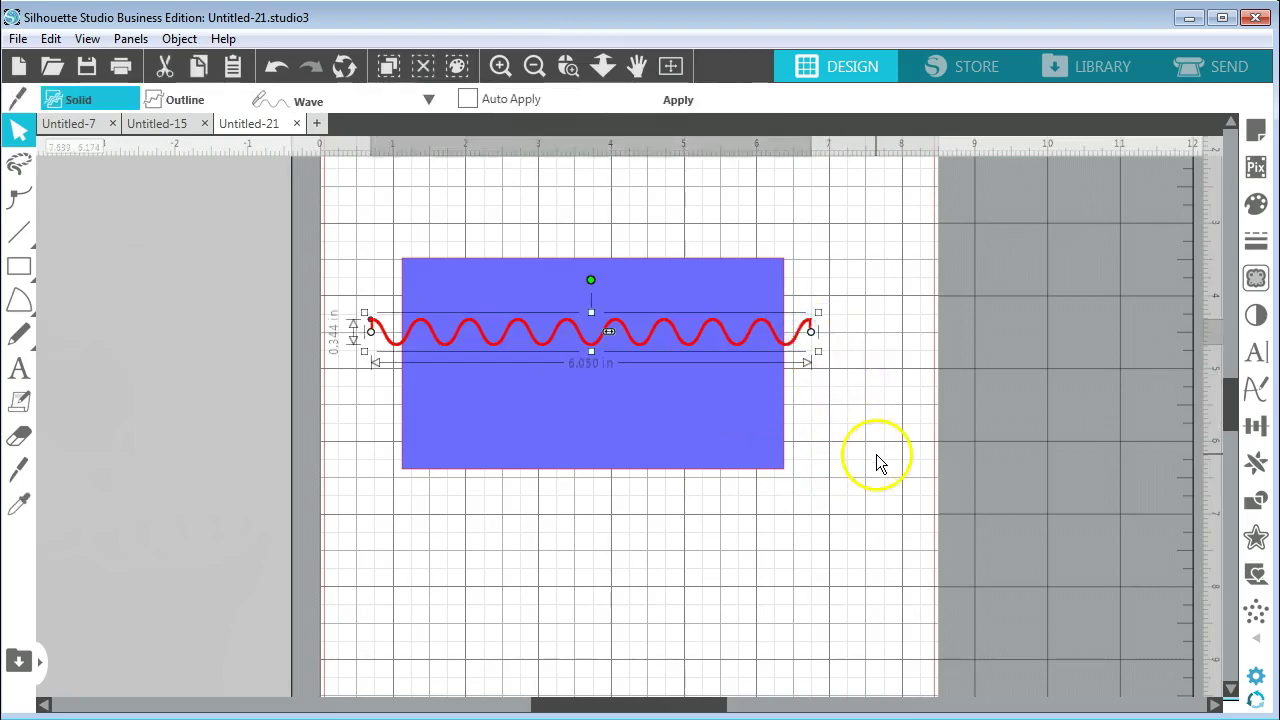
{"action": "right_click", "coordinate": [797, 337]}
{"action": "left_click", "coordinate": [841, 294]}
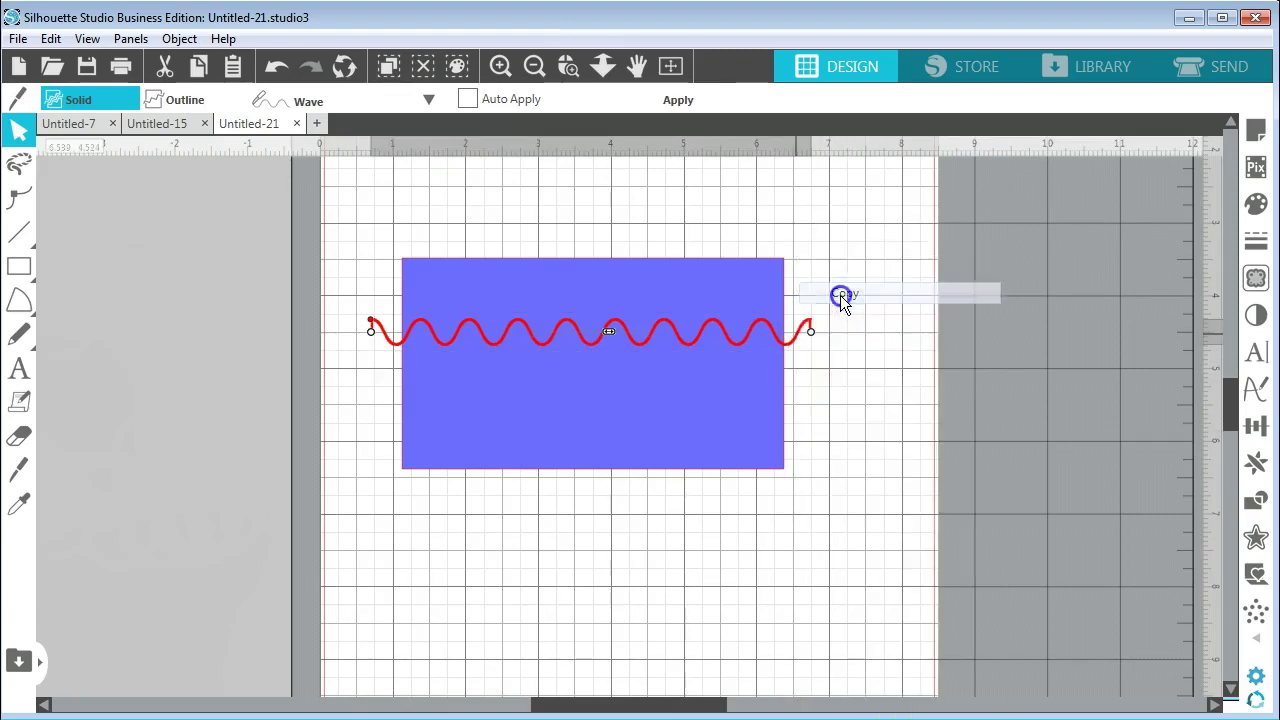
{"action": "right_click", "coordinate": [799, 347]}
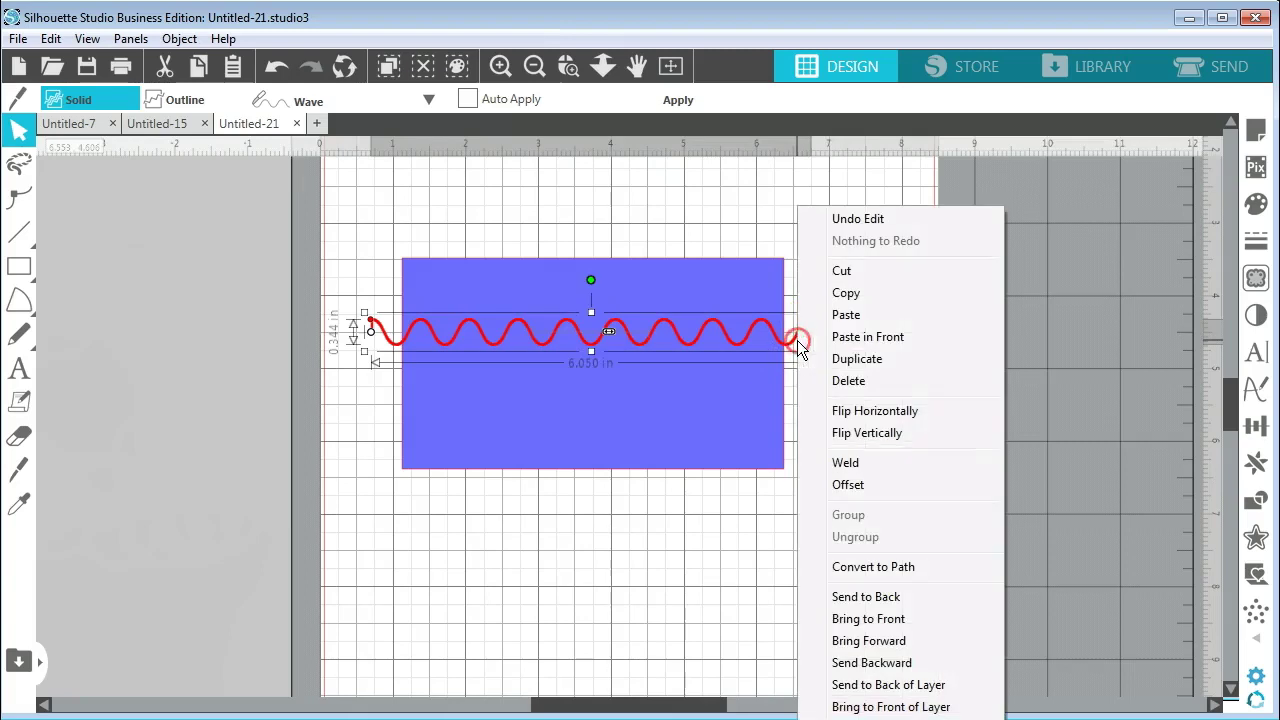
{"action": "left_click", "coordinate": [878, 337]}
{"action": "left_click", "coordinate": [880, 390]}
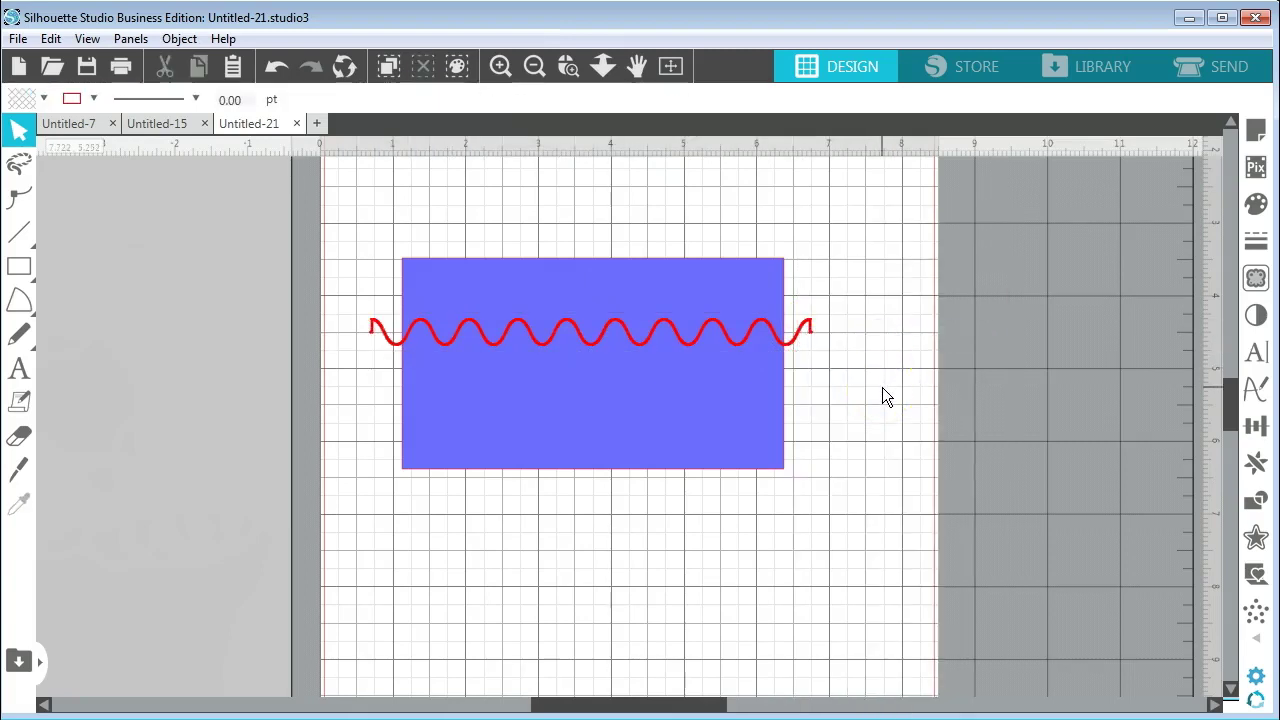
Nudge the copied wave down four steps so it runs parallel below the original
{"action": "left_click", "coordinate": [797, 345]}
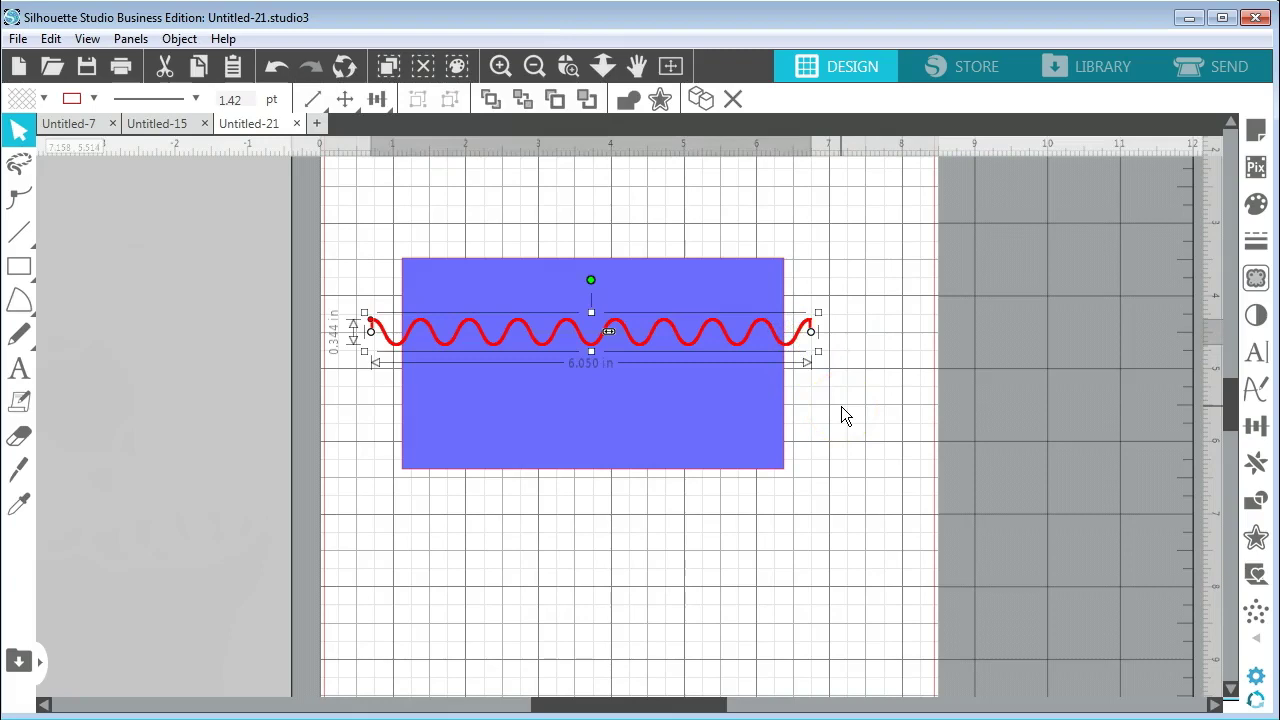
{"action": "key", "text": "Down"}
{"action": "key", "text": "Down"}
{"action": "key", "text": "Down"}
{"action": "key", "text": "Down"}
{"action": "key", "text": "Down"}
{"action": "key", "text": "Down"}
{"action": "key", "text": "Down"}
{"action": "key", "text": "Down"}
{"action": "key", "text": "Down"}
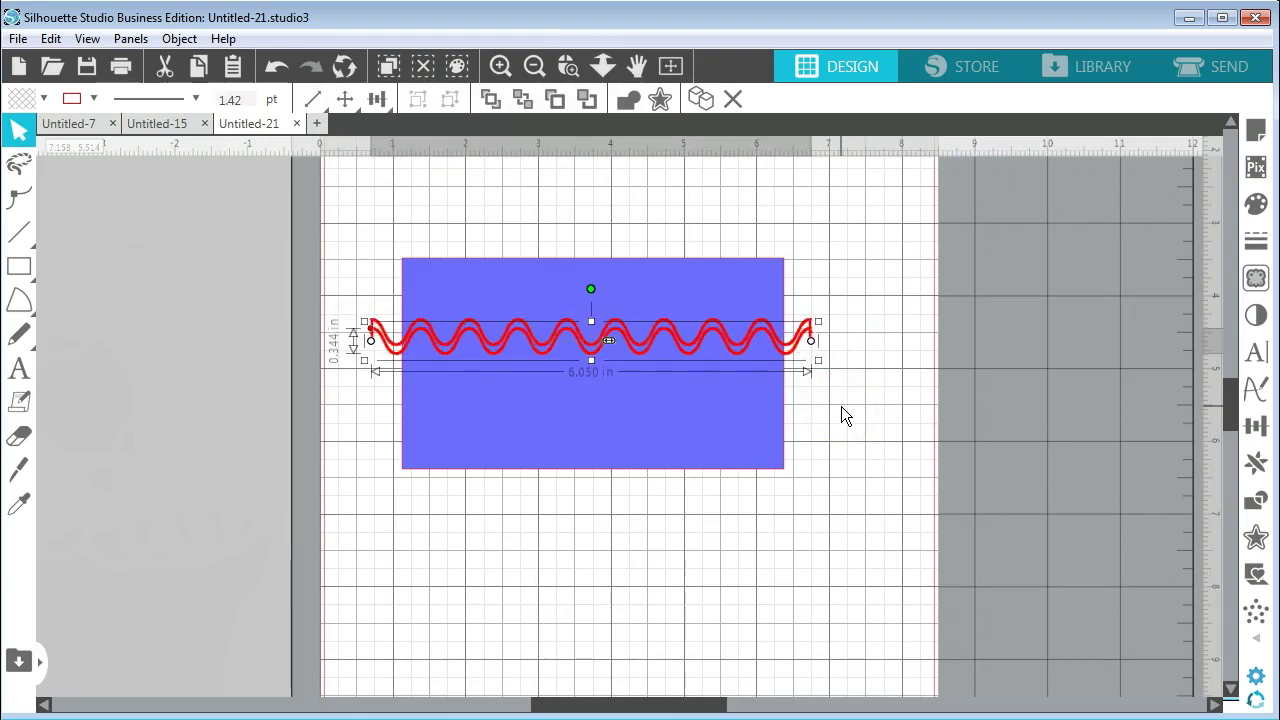
{"action": "key", "text": "Down"}
{"action": "key", "text": "Down"}
{"action": "key", "text": "Down"}
{"action": "key", "text": "Down"}
{"action": "key", "text": "Down"}
{"action": "key", "text": "Down"}
{"action": "key", "text": "Down"}
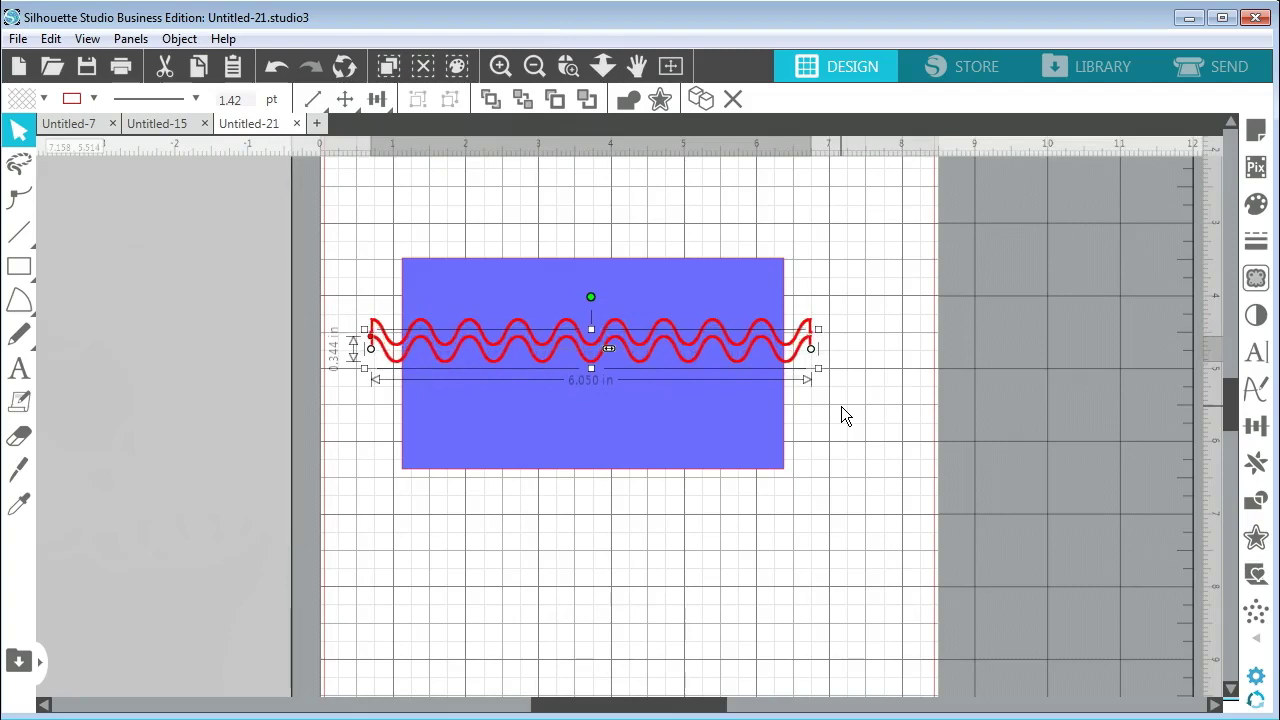
{"action": "key", "text": "Down"}
{"action": "key", "text": "Down"}
{"action": "key", "text": "Down"}
{"action": "key", "text": "Down"}
{"action": "key", "text": "Down"}
{"action": "key", "text": "Down"}
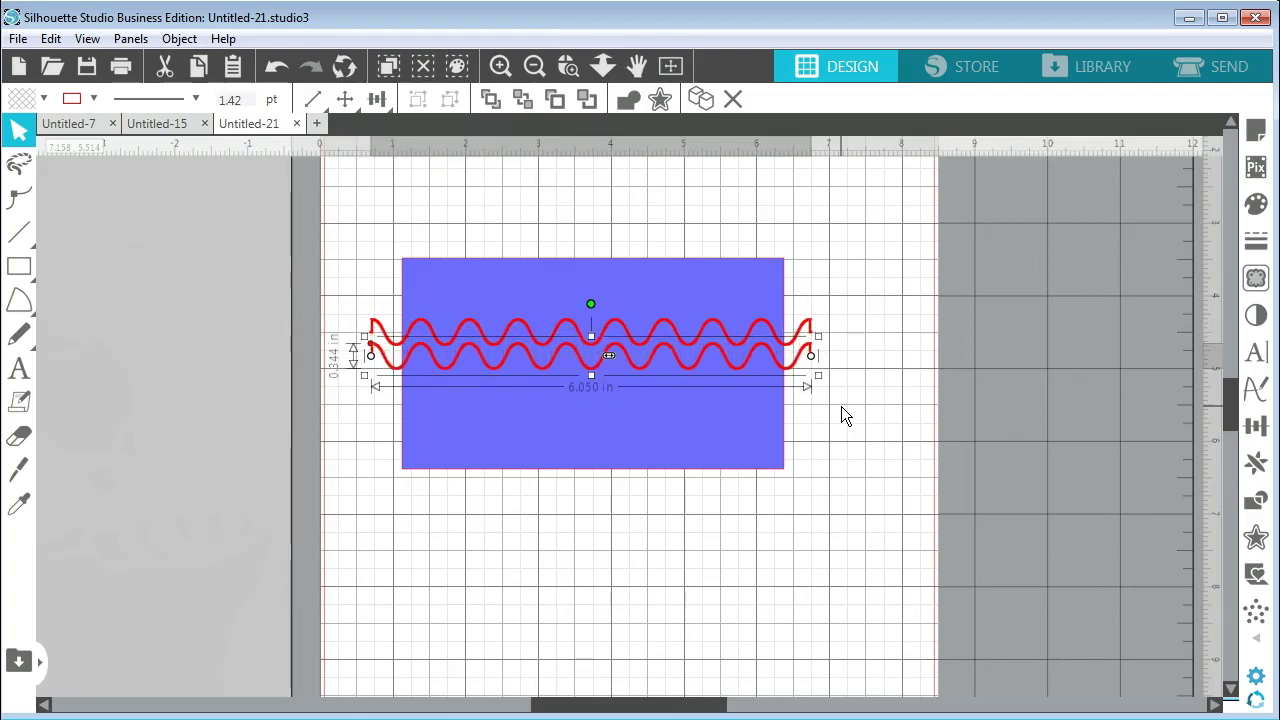
{"action": "key", "text": "Down"}
{"action": "key", "text": "Down"}
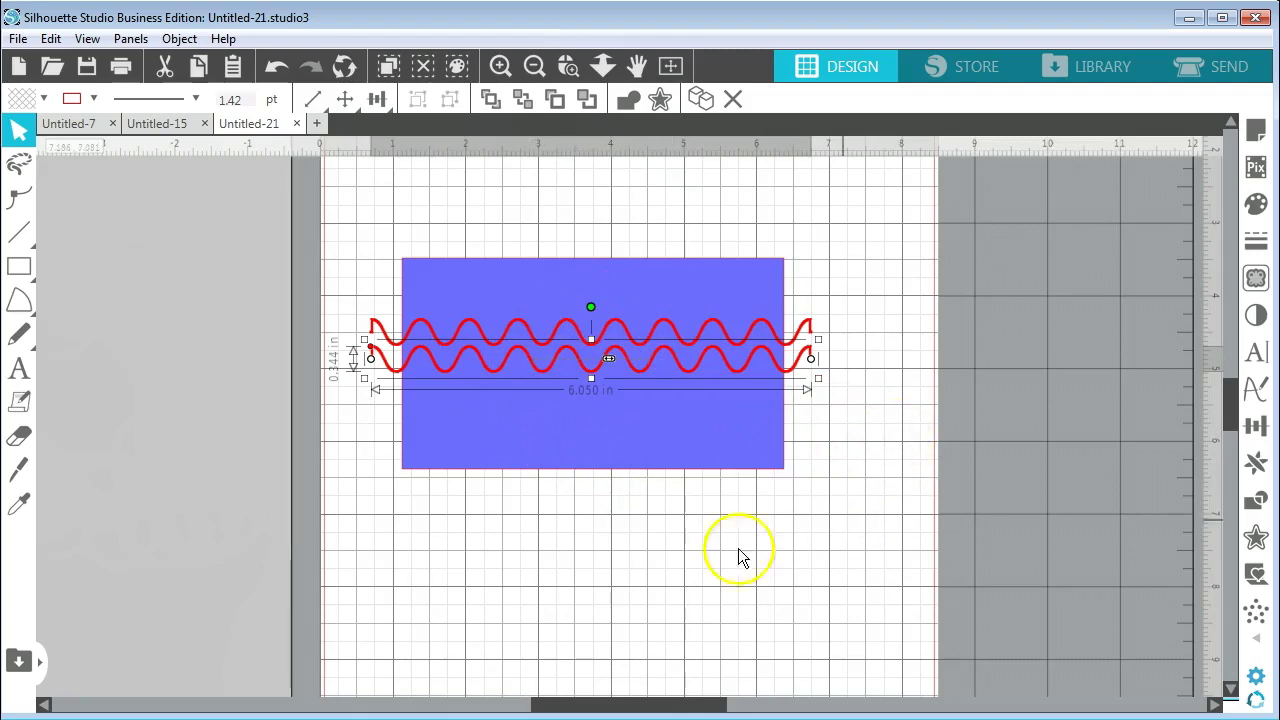
Select all and apply the knife to slice the rectangle along both waves
{"action": "left_click", "coordinate": [389, 65]}
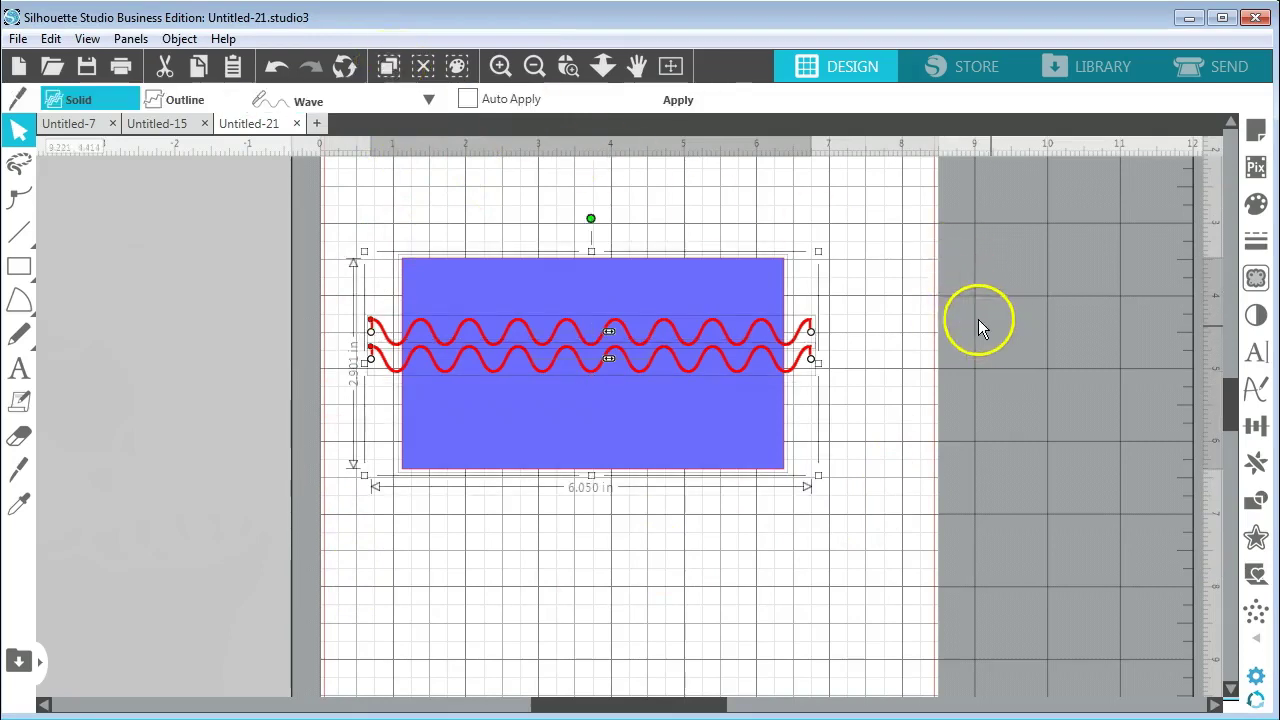
{"action": "left_click", "coordinate": [692, 99]}
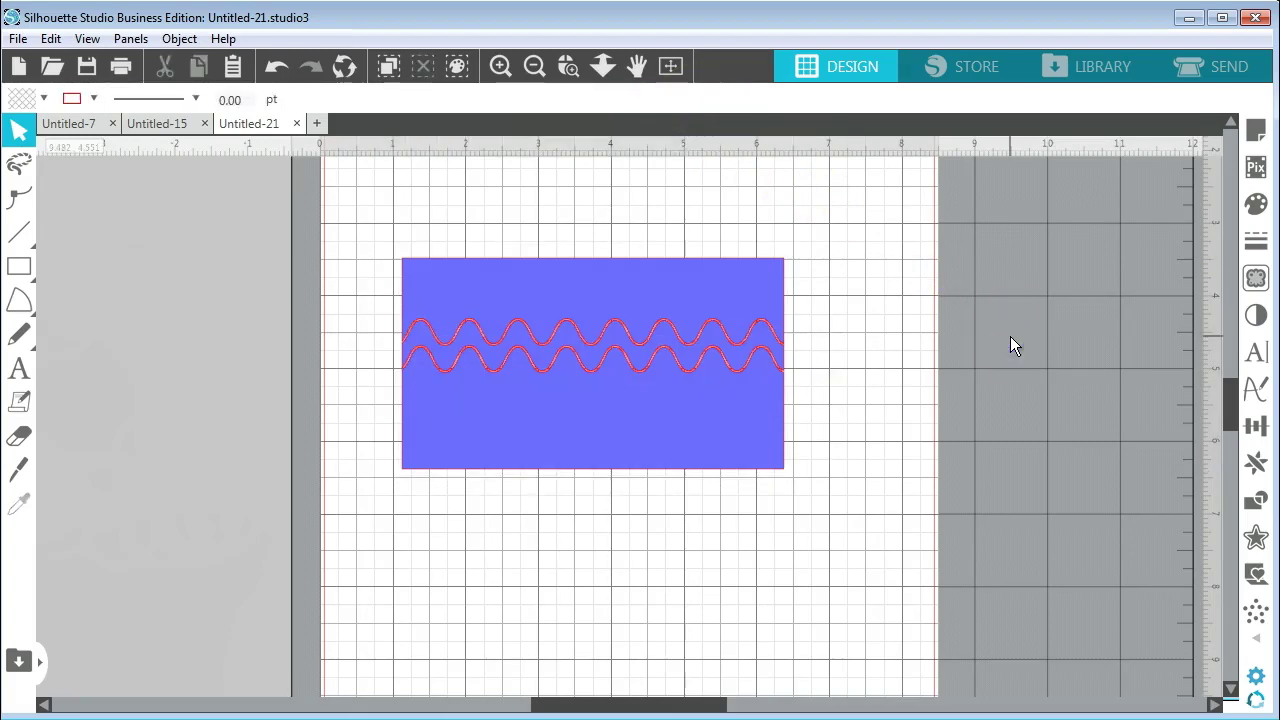
Move the top and bottom leftover pieces off the left side of the mat
{"action": "left_click_drag", "start_coordinate": [712, 440], "coordinate": [709, 491]}
{"action": "left_click", "coordinate": [717, 287]}
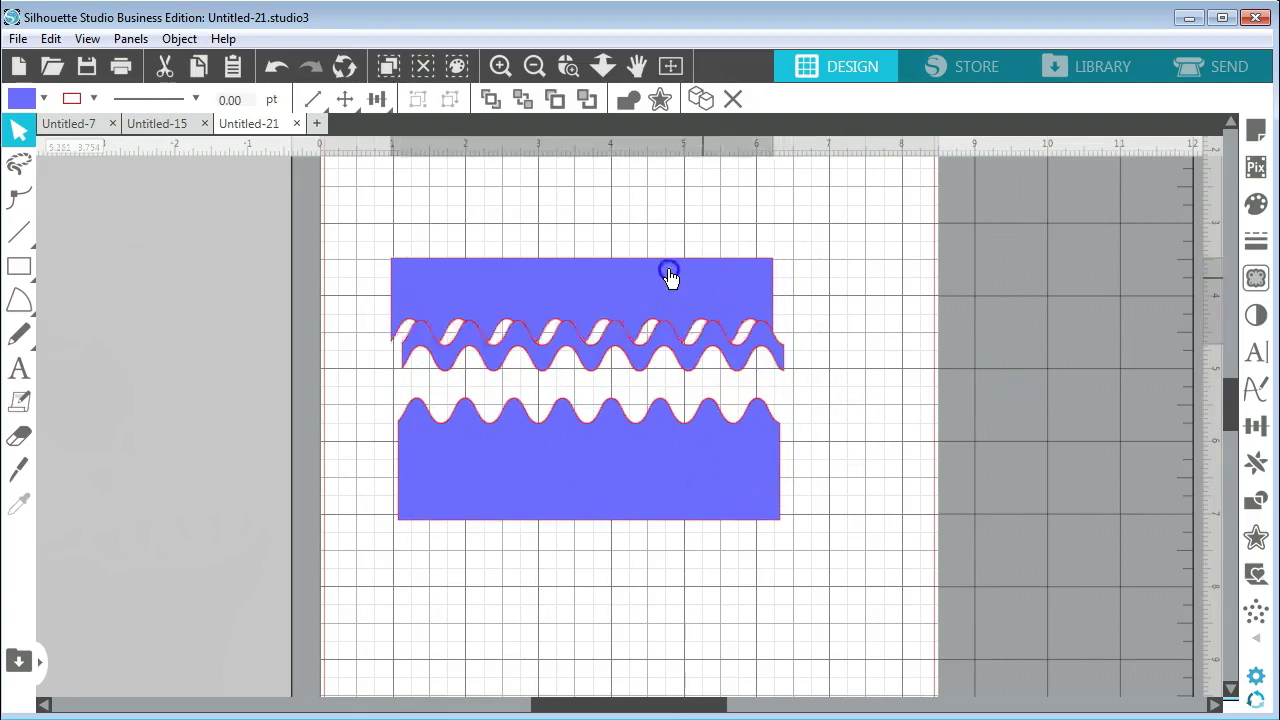
{"action": "left_click_drag", "start_coordinate": [661, 272], "coordinate": [469, 236]}
{"action": "left_click_drag", "start_coordinate": [674, 465], "coordinate": [230, 474]}
{"action": "left_click_drag", "start_coordinate": [369, 253], "coordinate": [222, 288]}
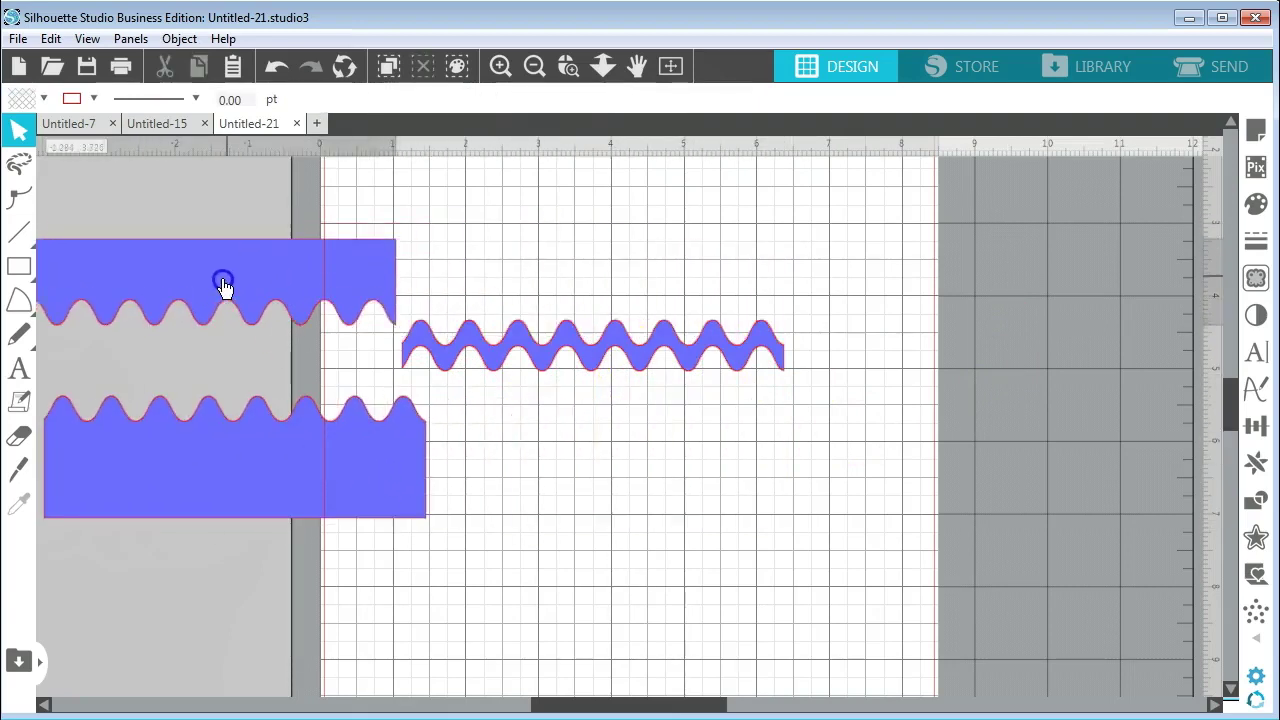
Stack the leftover pieces together, leaving the 5.250 × 0.699 in wavy strip alone
{"action": "left_click_drag", "start_coordinate": [374, 486], "coordinate": [285, 446]}
{"action": "left_click_drag", "start_coordinate": [331, 291], "coordinate": [293, 289]}
{"action": "mouse_move", "coordinate": [386, 287]}
{"action": "left_mouse_down"}
{"action": "mouse_move", "coordinate": [743, 471]}
{"action": "mouse_move", "coordinate": [801, 483]}
{"action": "left_mouse_up"}
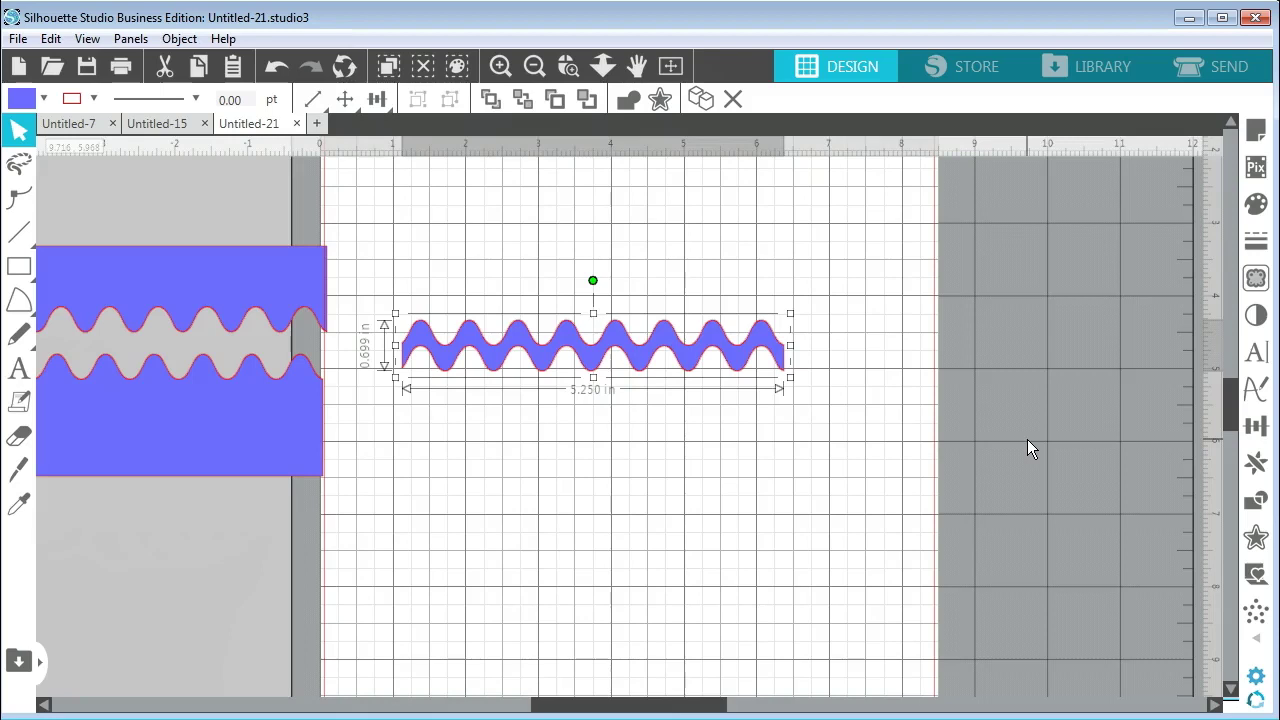
{"action": "left_click", "coordinate": [858, 530]}
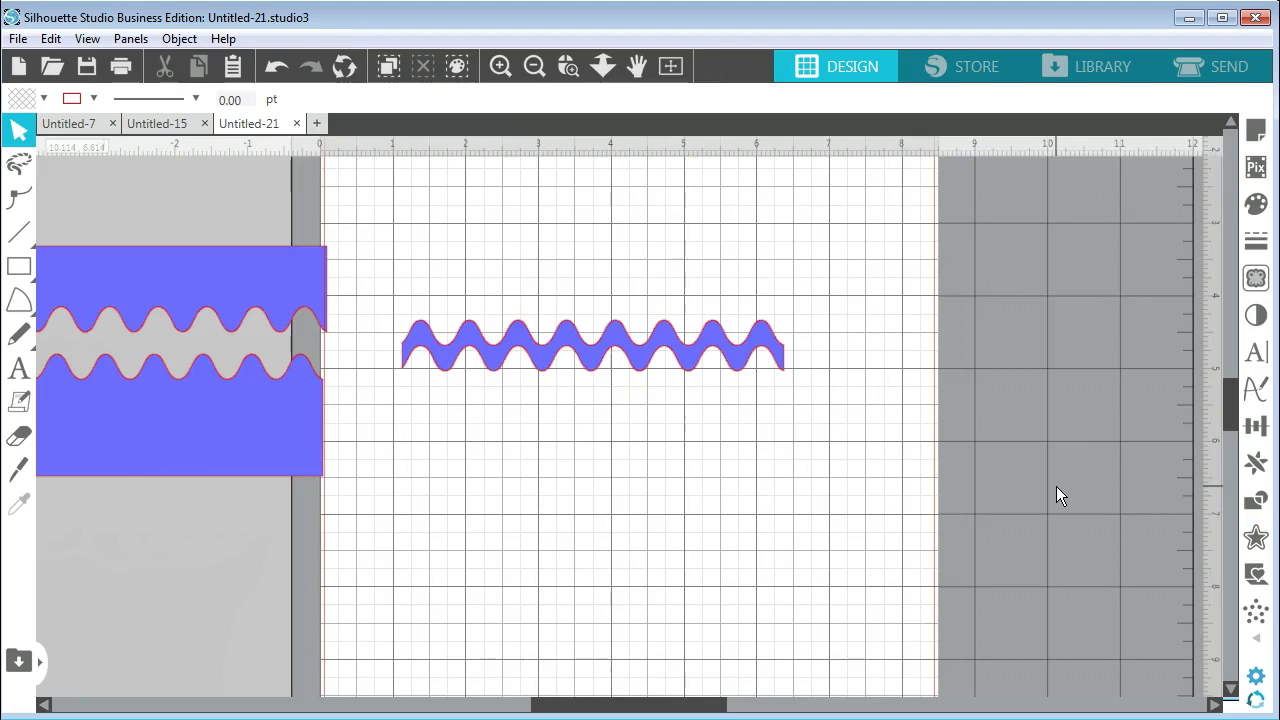
{"action": "left_click", "coordinate": [309, 206]}
{"action": "left_click", "coordinate": [1014, 420]}
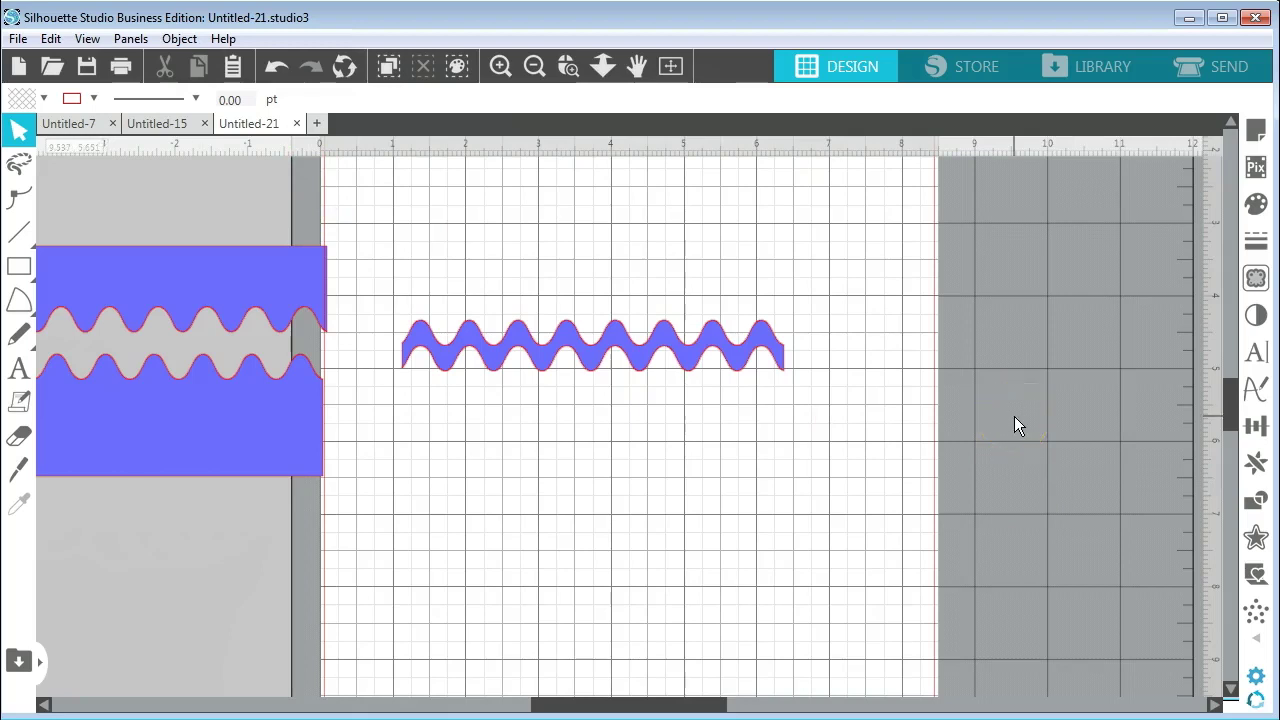